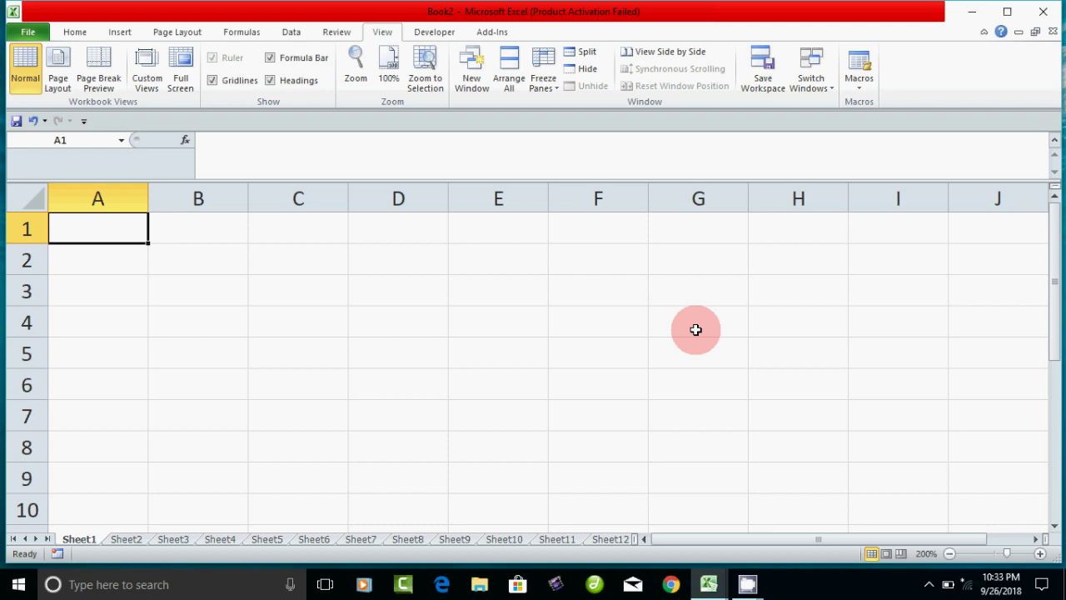
Step: Insert a Form Controls button on Sheet1 at cell D4
left_click(402, 325)
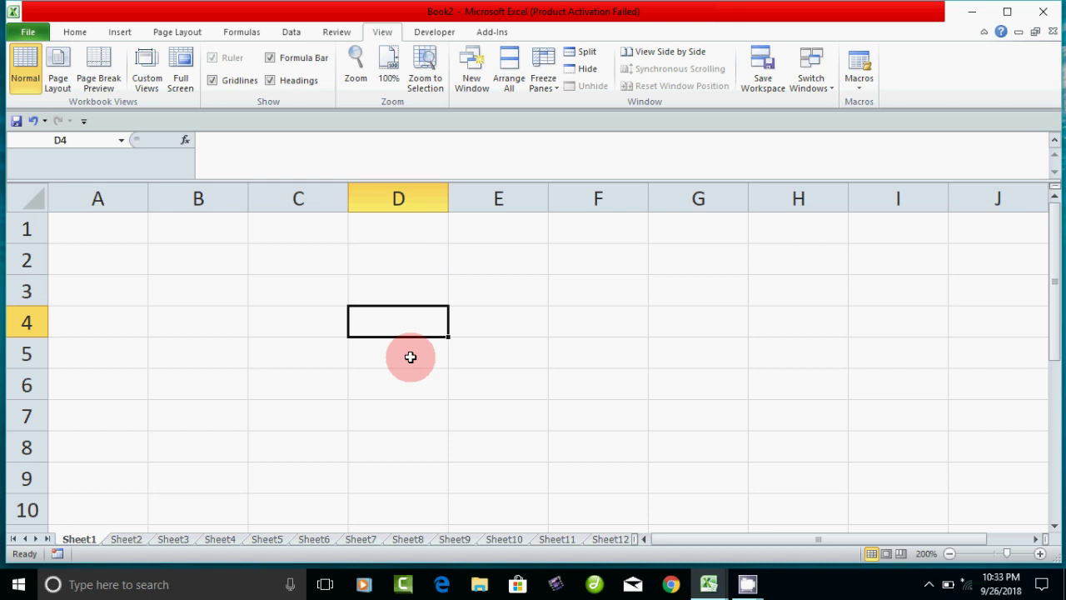
left_click(429, 32)
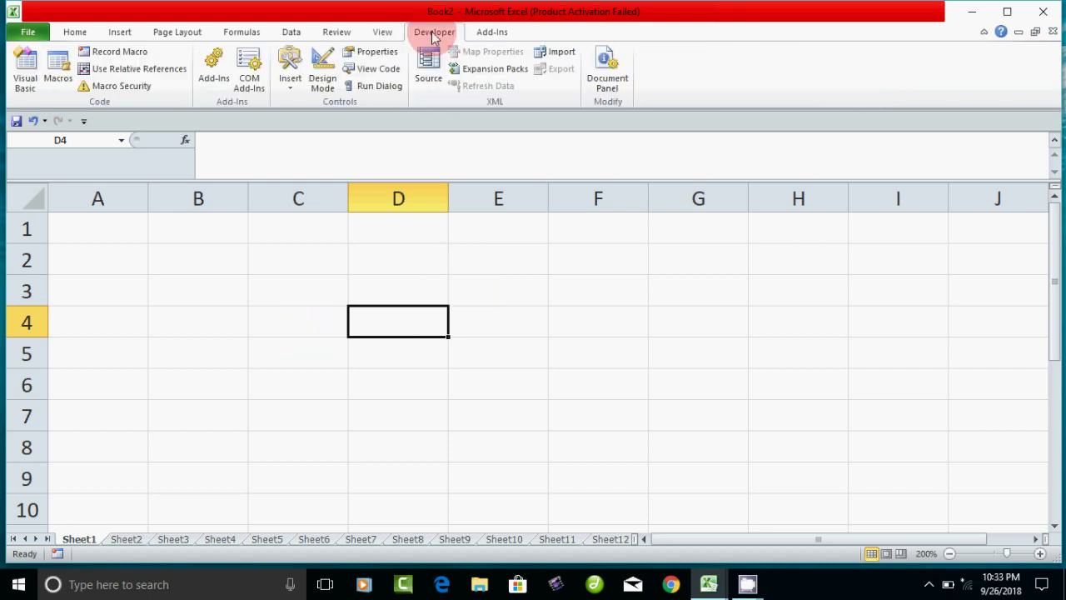
left_click(292, 91)
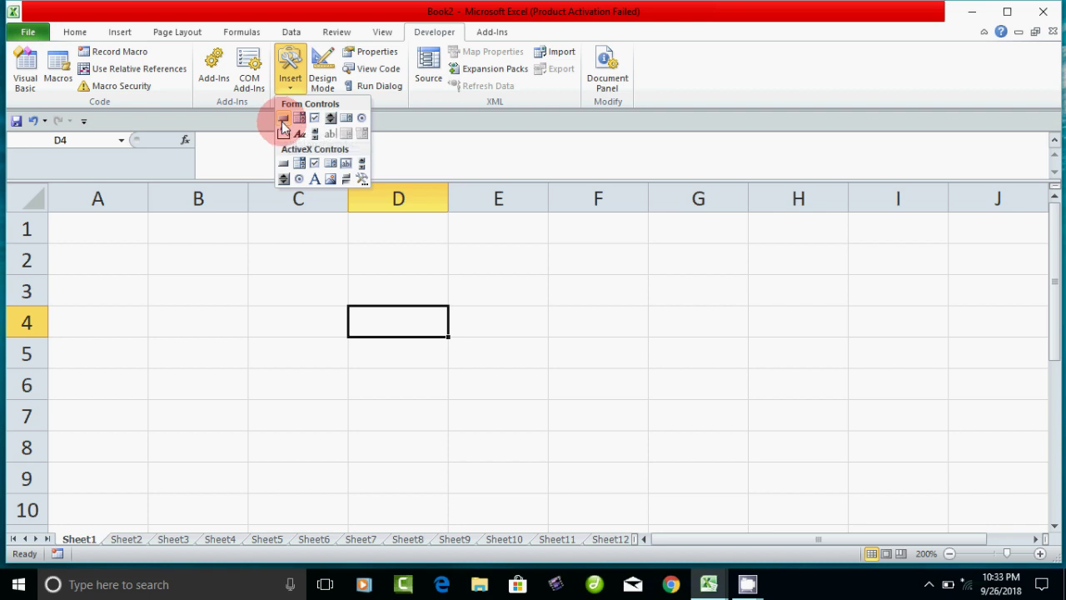
left_click(285, 123)
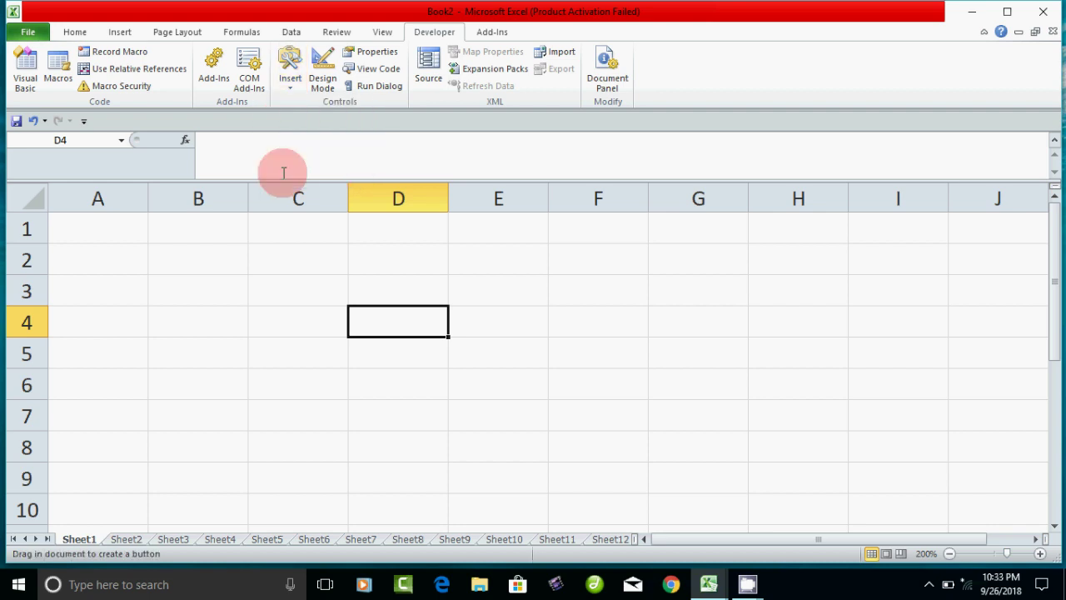
left_click(410, 328)
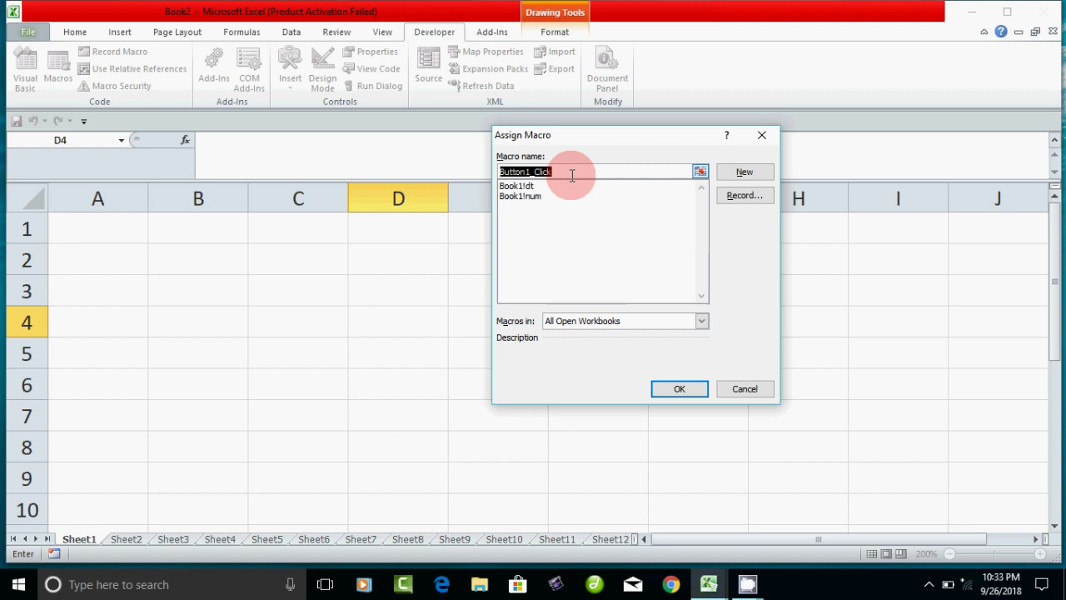
Step: Assign the button the macro name dt, then bring its Assign Macro dialog back up
type("d")
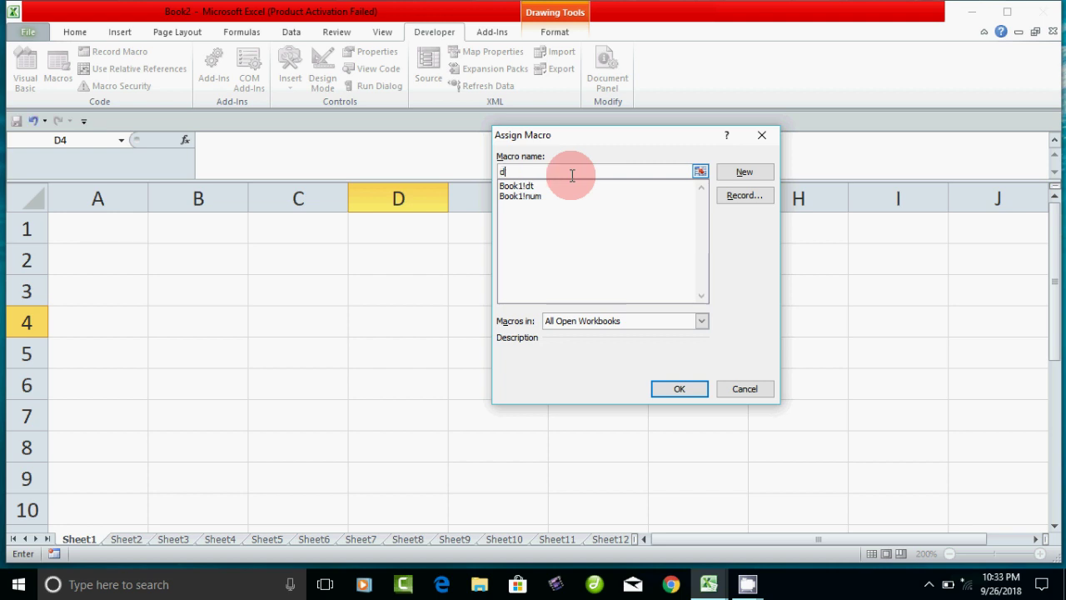
type("a")
type("t")
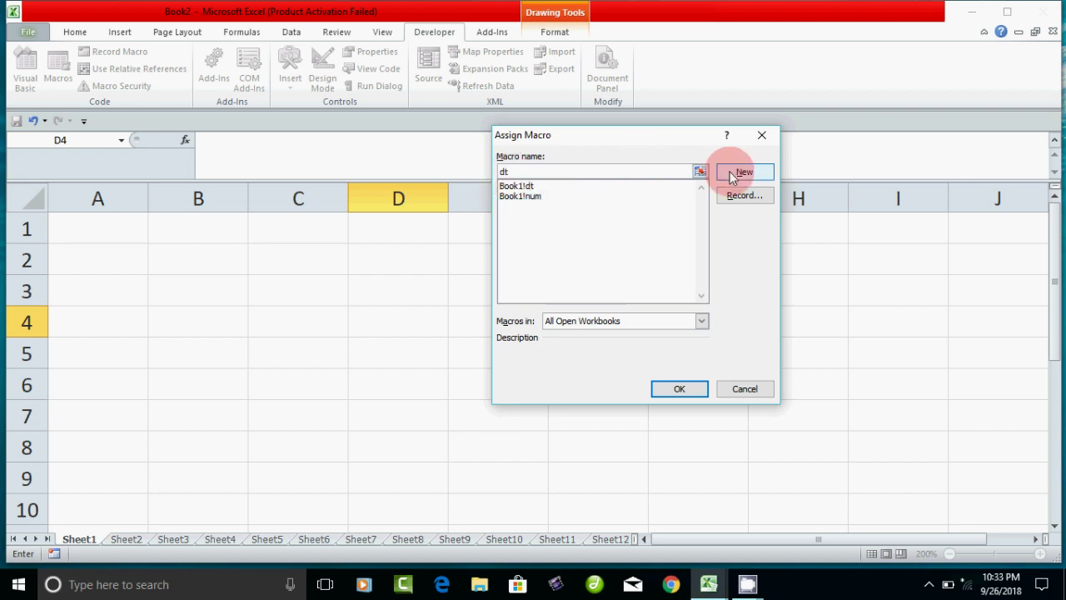
left_click(676, 389)
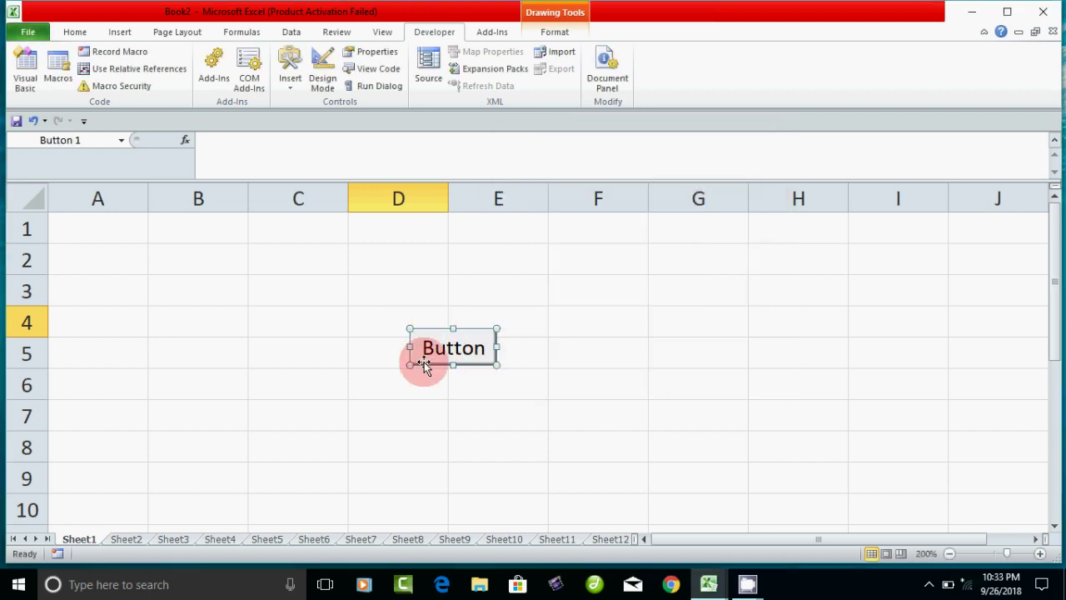
right_click(464, 349)
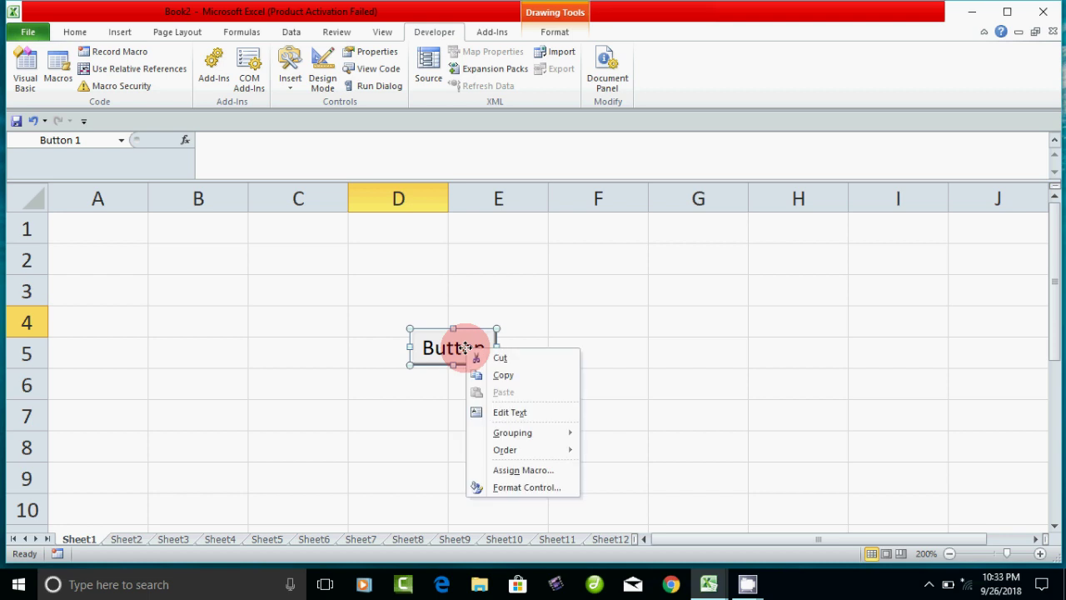
left_click(533, 471)
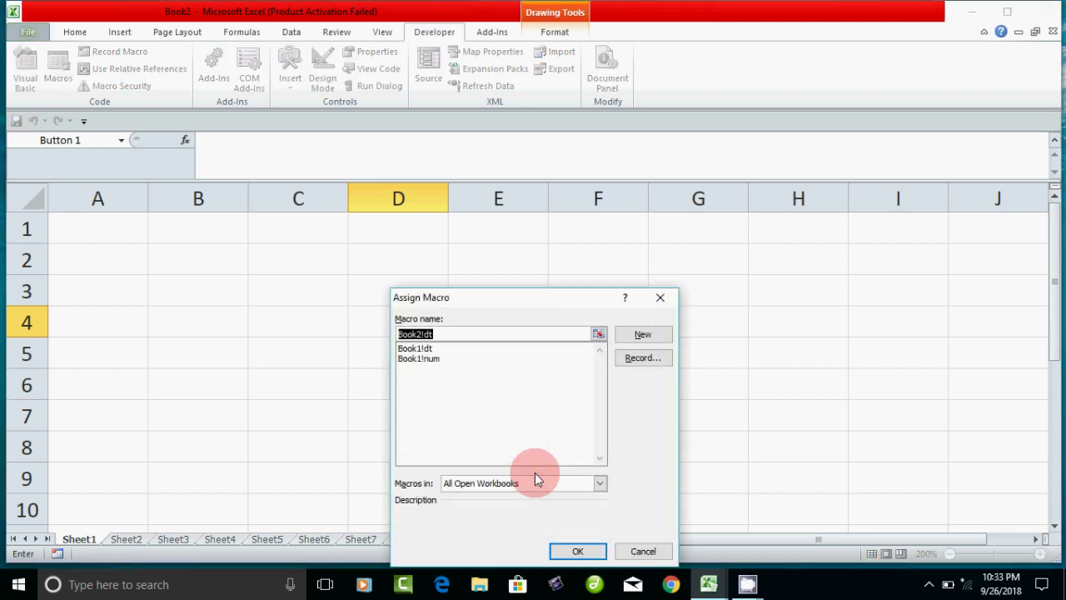
Step: Create the new dt macro in the VBA editor and declare Dim dt As Date inside it
left_click(657, 341)
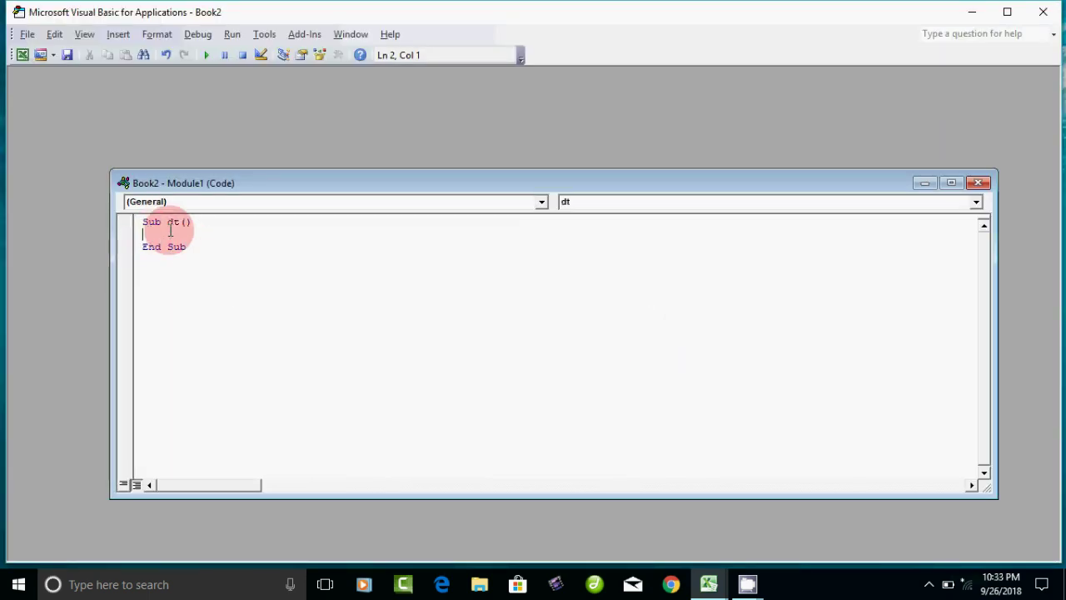
double_click(169, 221)
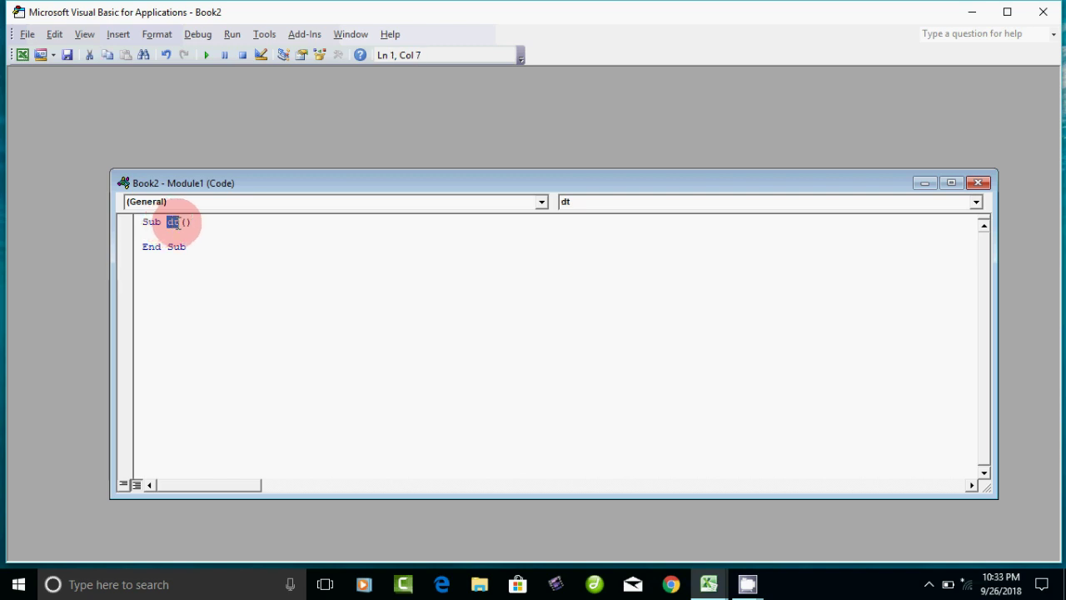
left_click(150, 234)
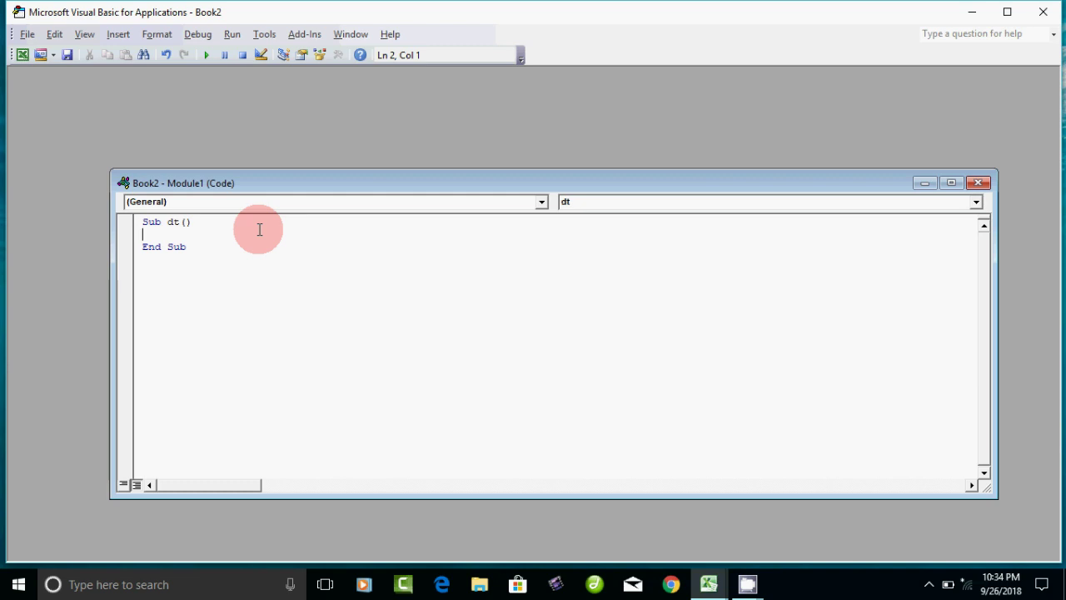
type("dim")
type(" dt")
type(" as d")
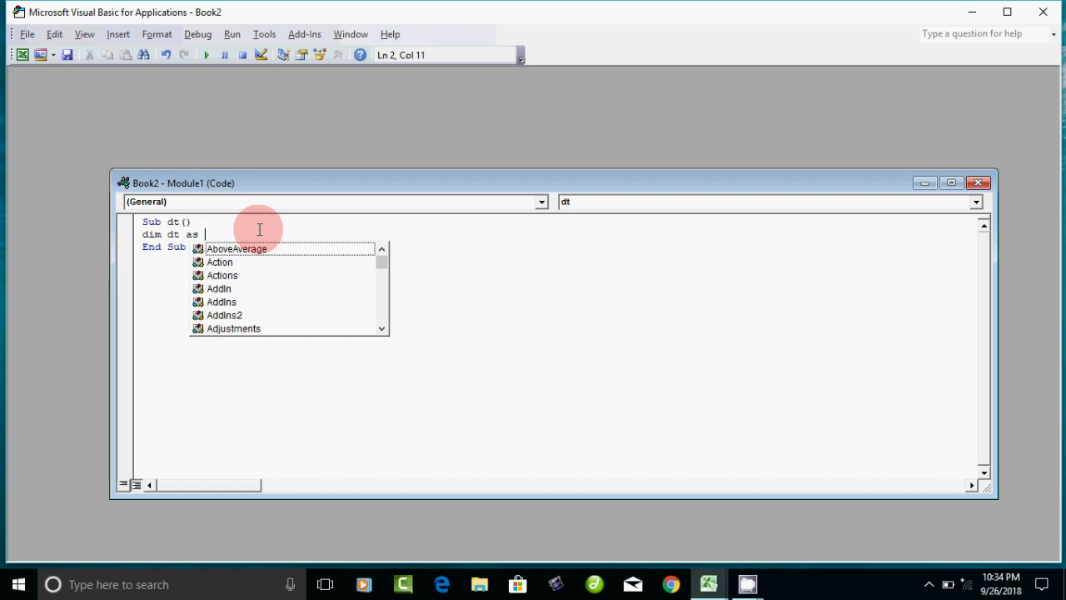
type("ate")
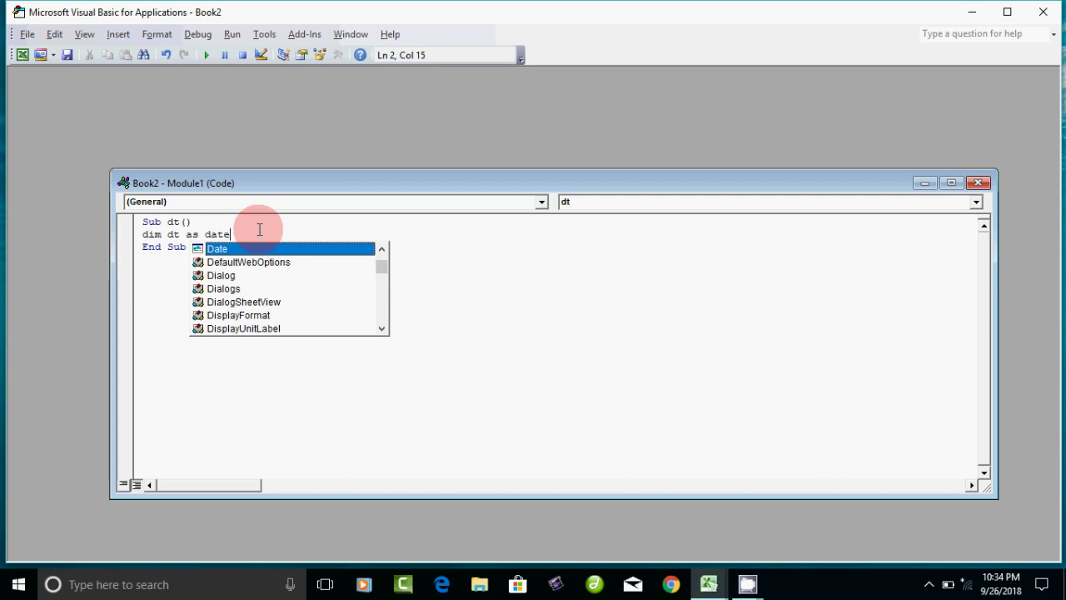
key("Return")
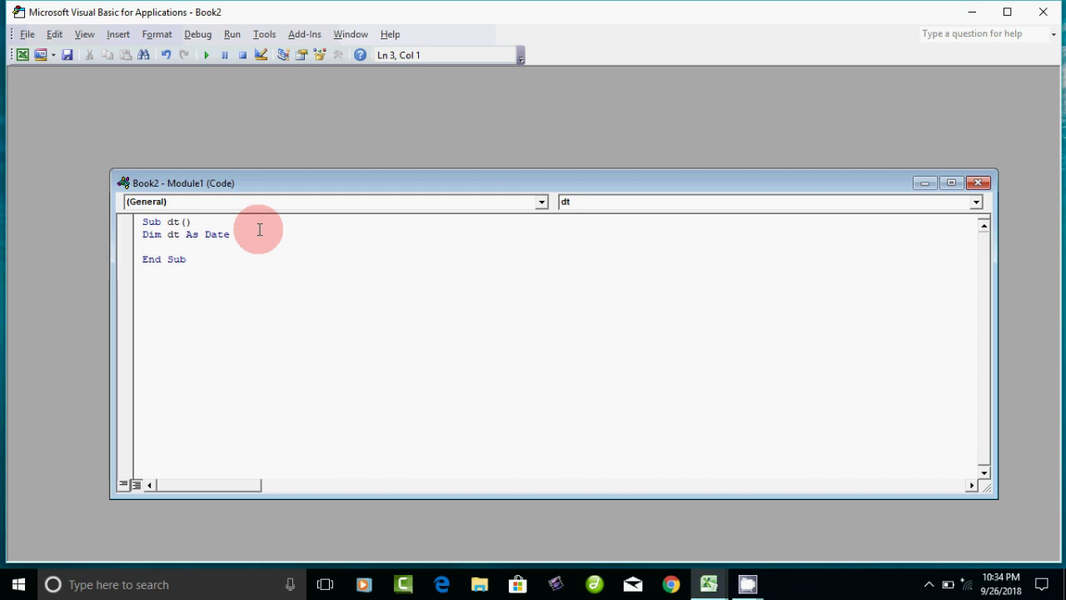
Step: Add the line dt = DateValue("dec 20,1980") below the Date declaration in the dt macro
type("dt=")
type("datevalue")
type("(")
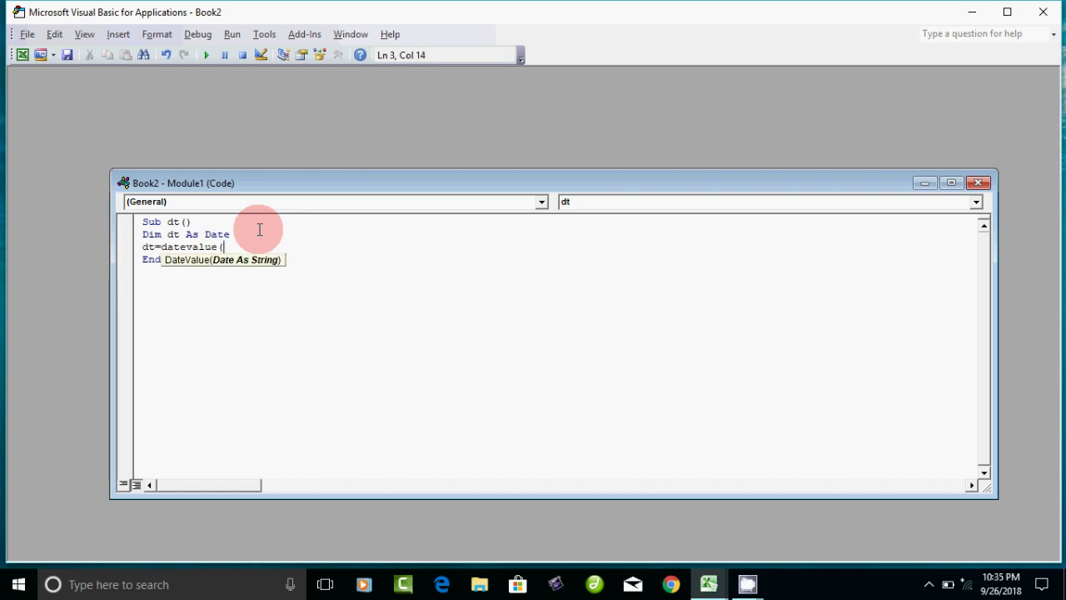
type("\"")
type("de")
type("c")
type("20")
type(",")
type("1980")
type(")")
key("BackSpace")
key("BackSpace")
type("0")
type("\")")
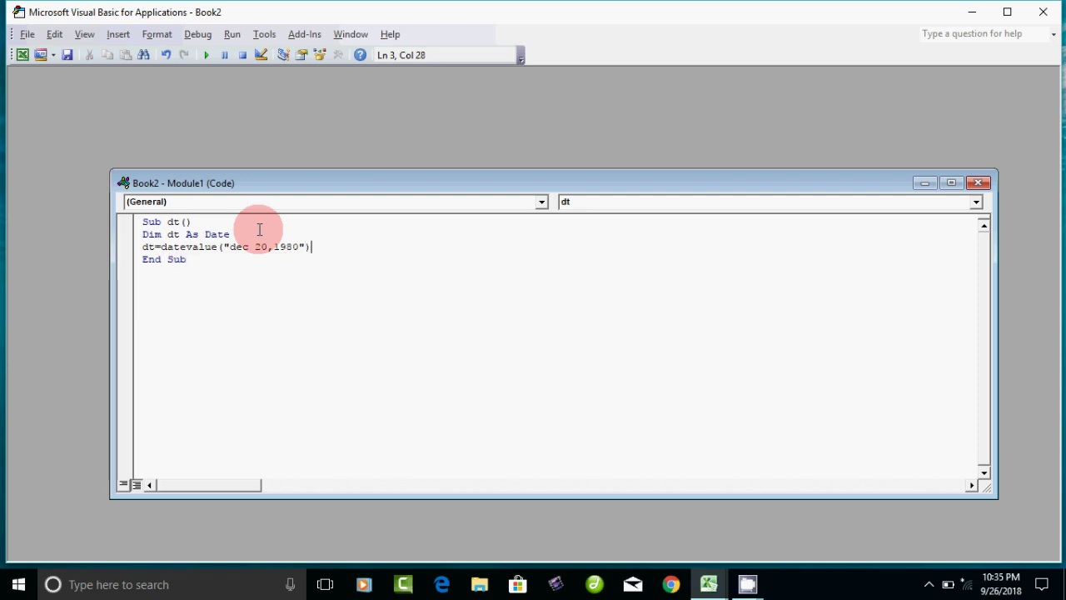
key("Return")
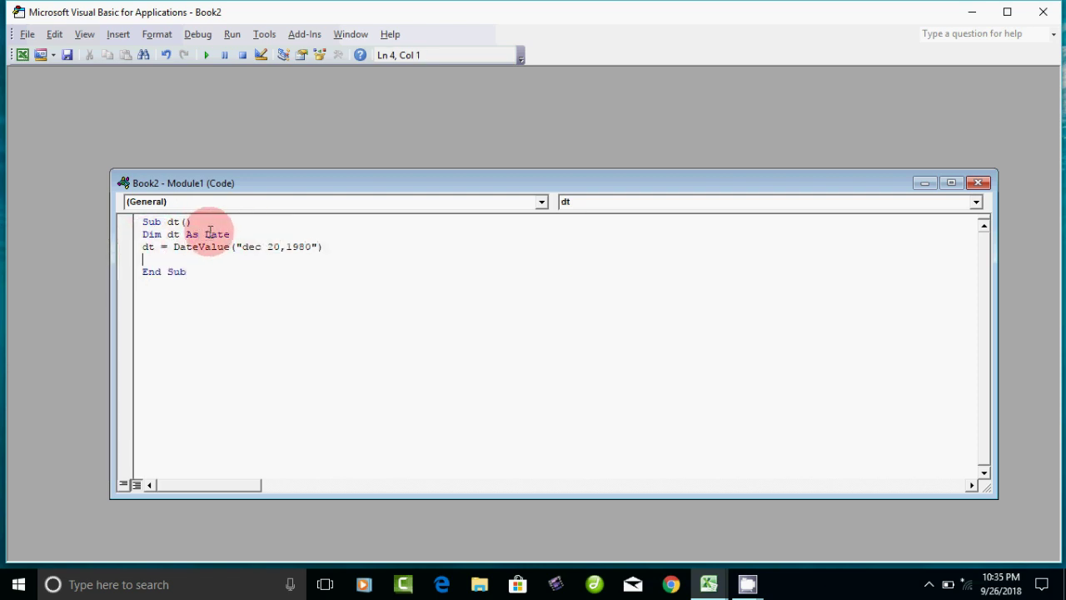
left_click(152, 250)
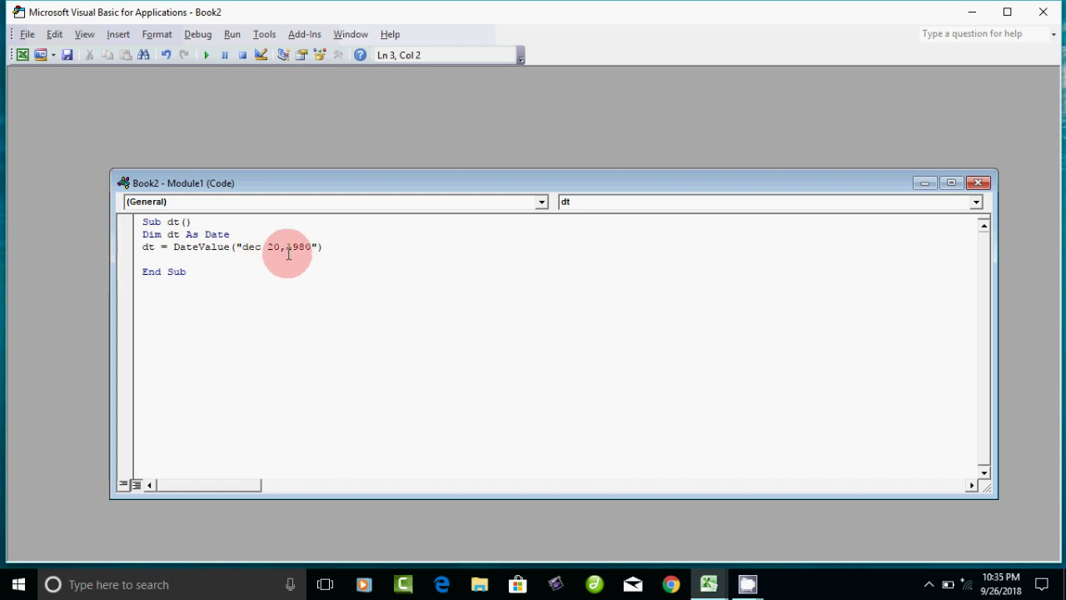
left_click(150, 260)
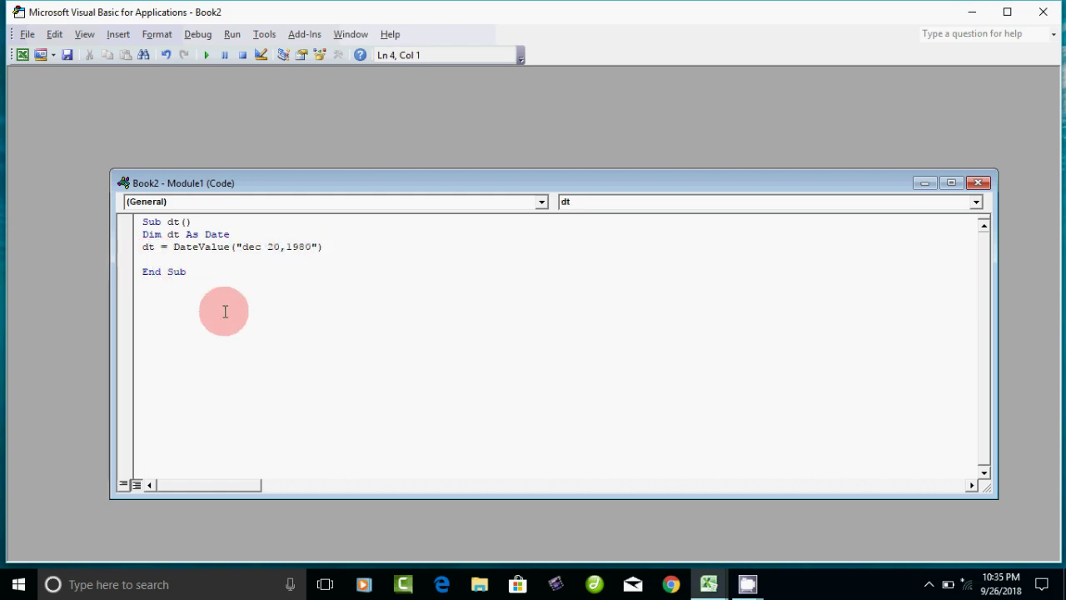
Step: Add dt = InputBox("Enter you birth date") and MsgBox "Wish you happy birthday" & dt lines
type("dt=")
type("inputbox")
type("(\"Enter ")
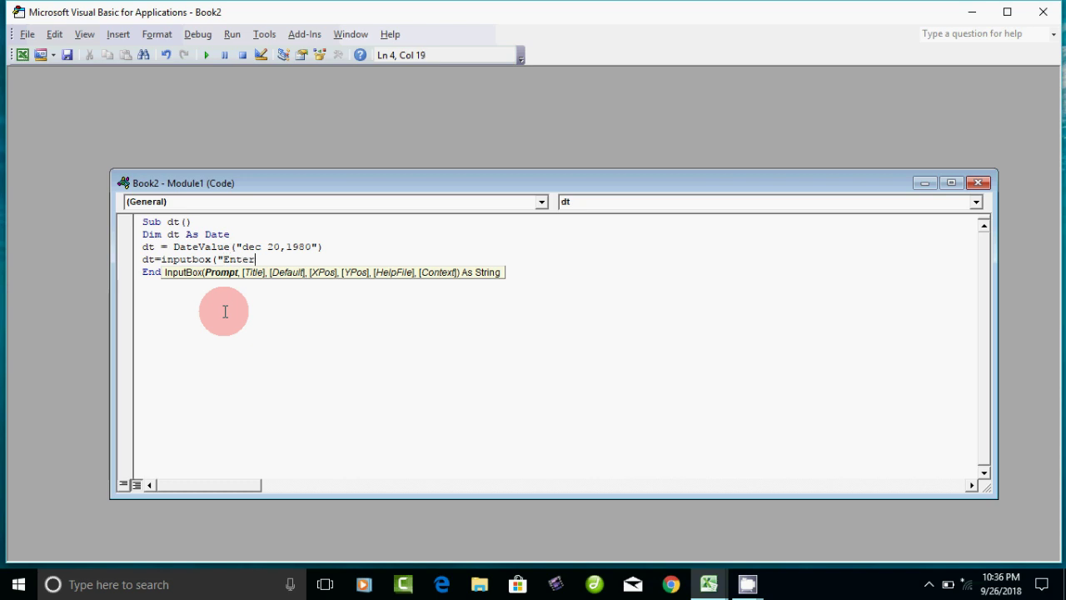
type("you ")
type("birth ")
type("date")
type("\")")
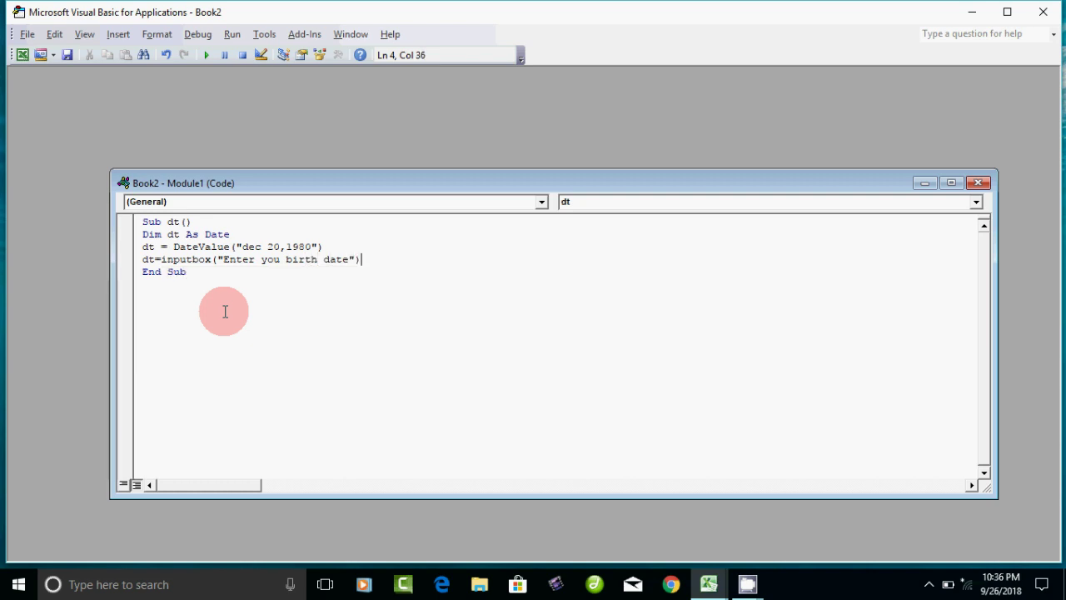
key("Return")
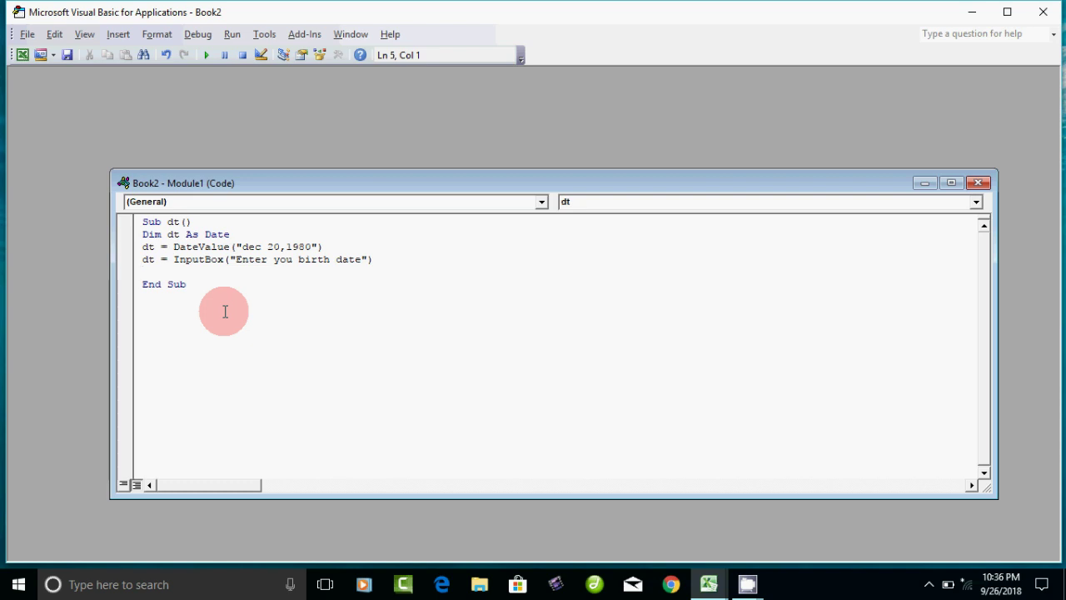
type("msgbox")
type(" \"")
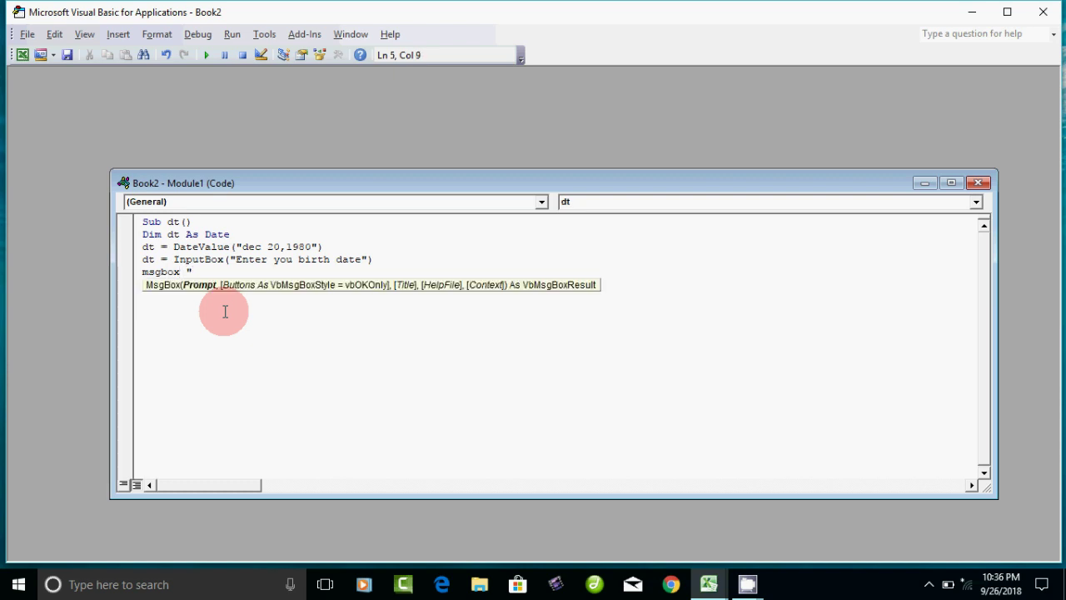
type("Whish")
key("BackSpace")
key("BackSpace")
key("BackSpace")
key("BackSpace")
key("BackSpace")
type("ish you happy birth da")
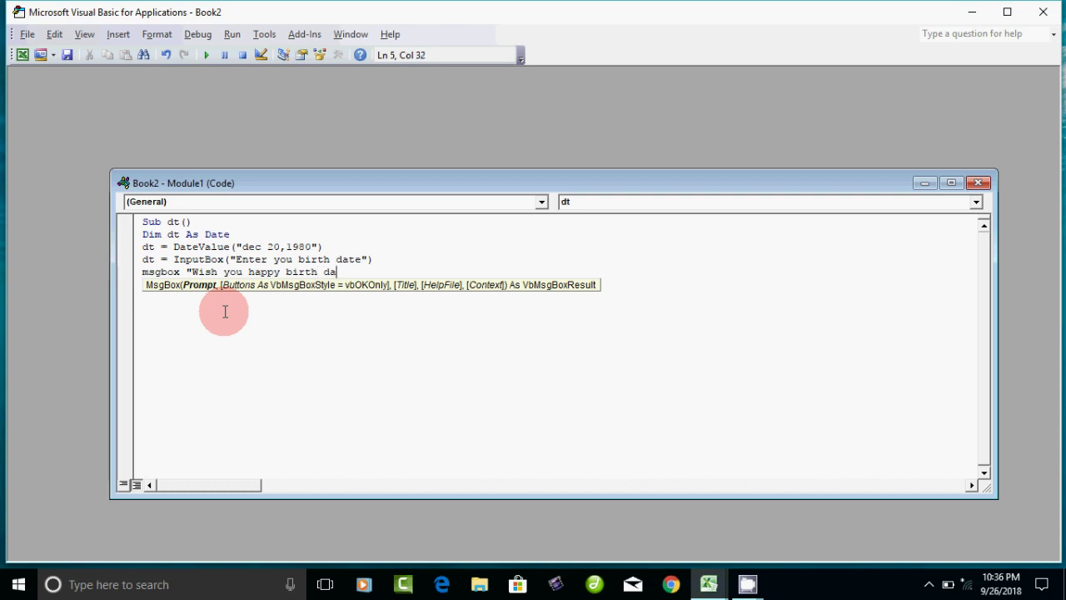
key("BackSpace")
key("BackSpace")
key("BackSpace")
type("day\" ")
type("&")
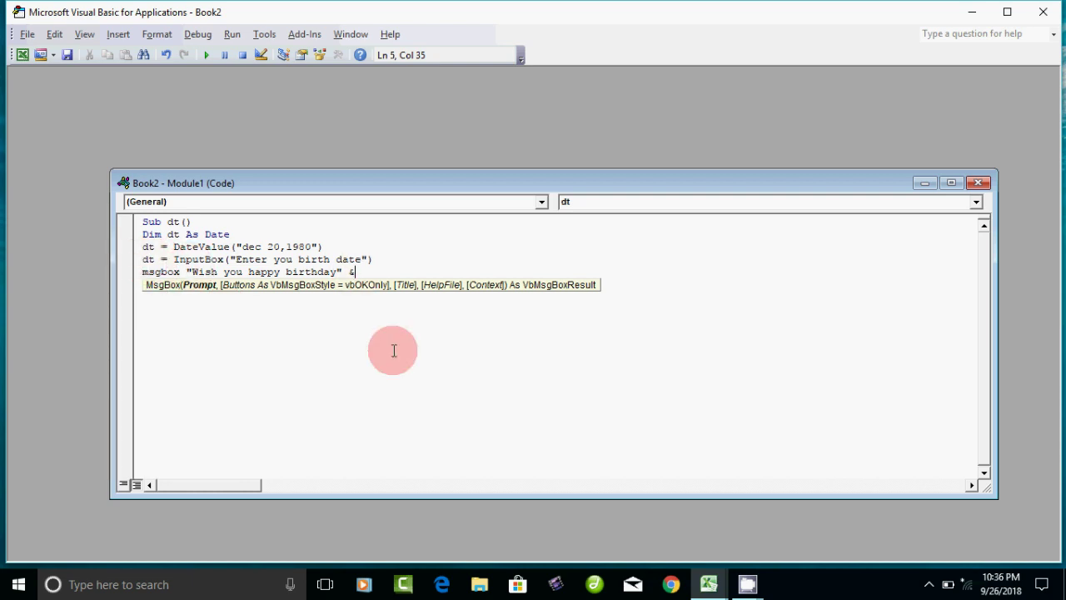
type(" dt")
key("Down")
key("Down")
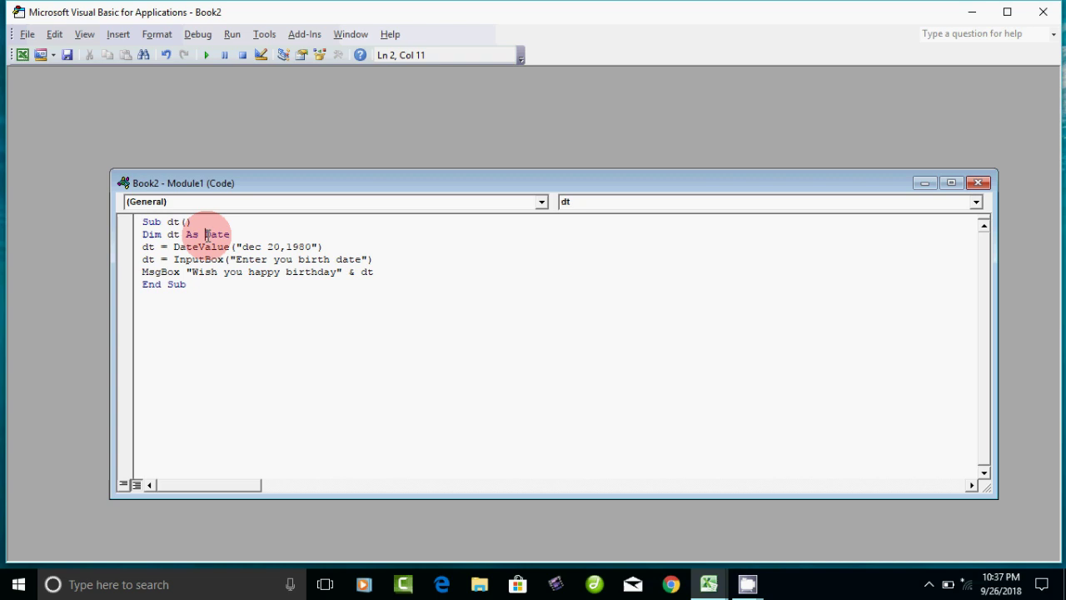
left_click_drag(205, 234, 236, 234)
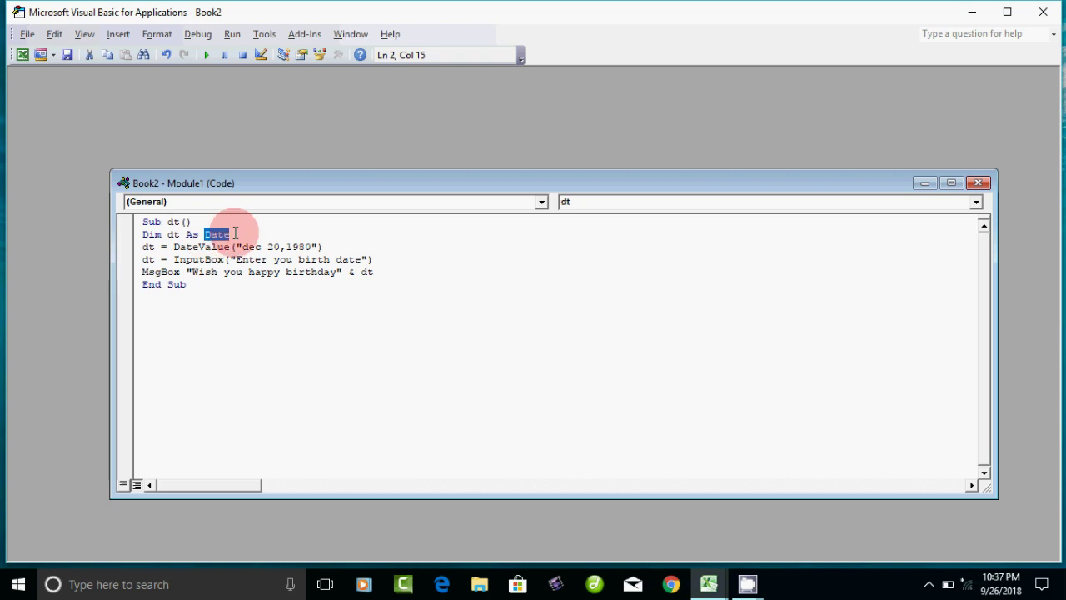
double_click(169, 234)
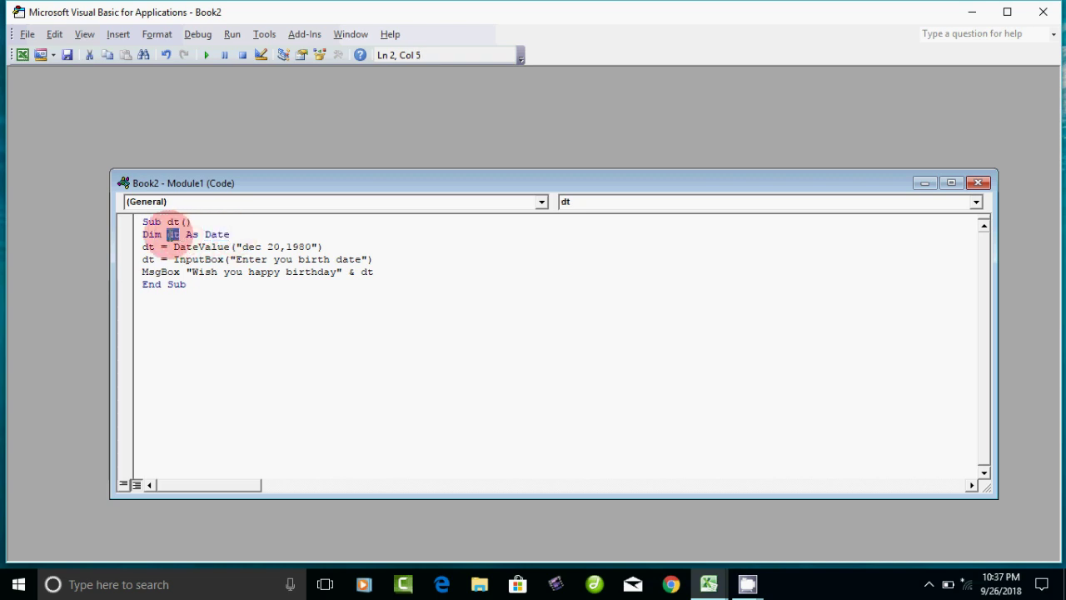
left_click(208, 337)
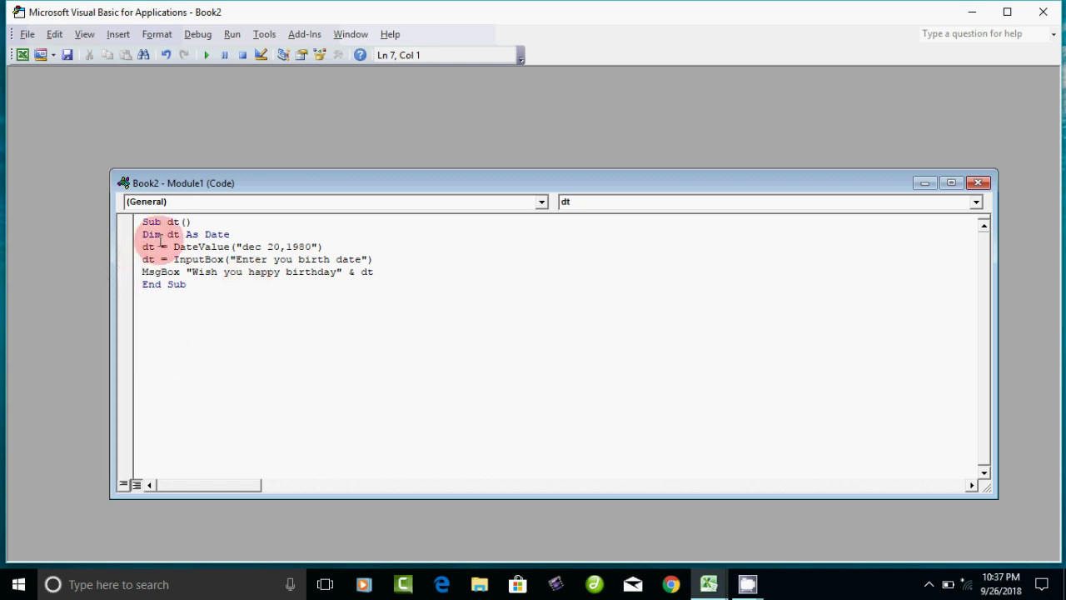
Step: Return to the Excel sheet and run the dt macro from the worksheet button
left_click(23, 54)
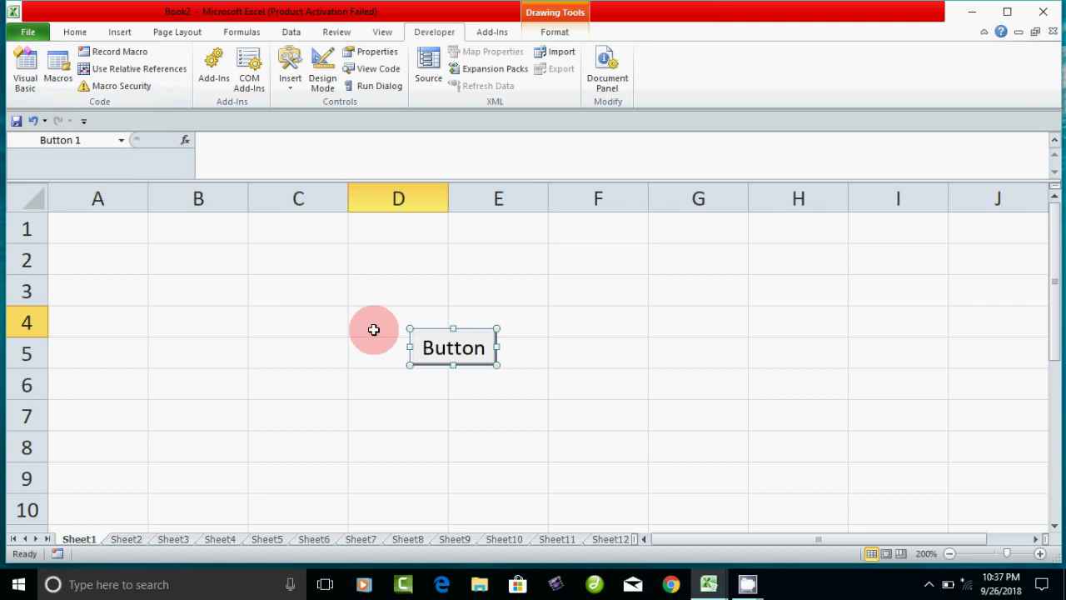
left_click(442, 387)
left_click(442, 346)
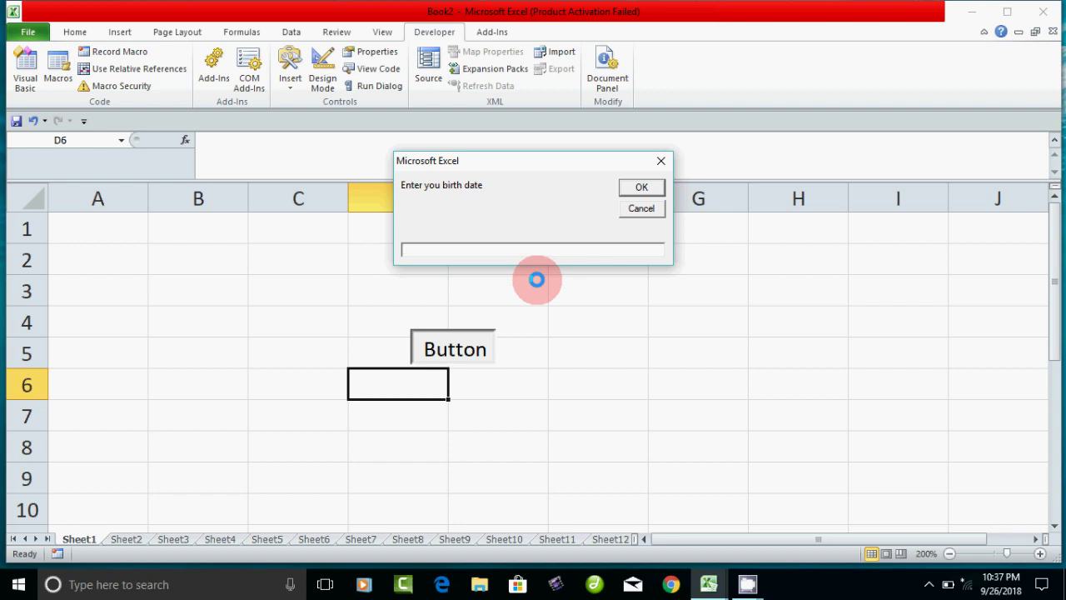
Step: Enter the birth date dec 10,1970 and submit it to get the birthday message
type("dec")
type("10,1970")
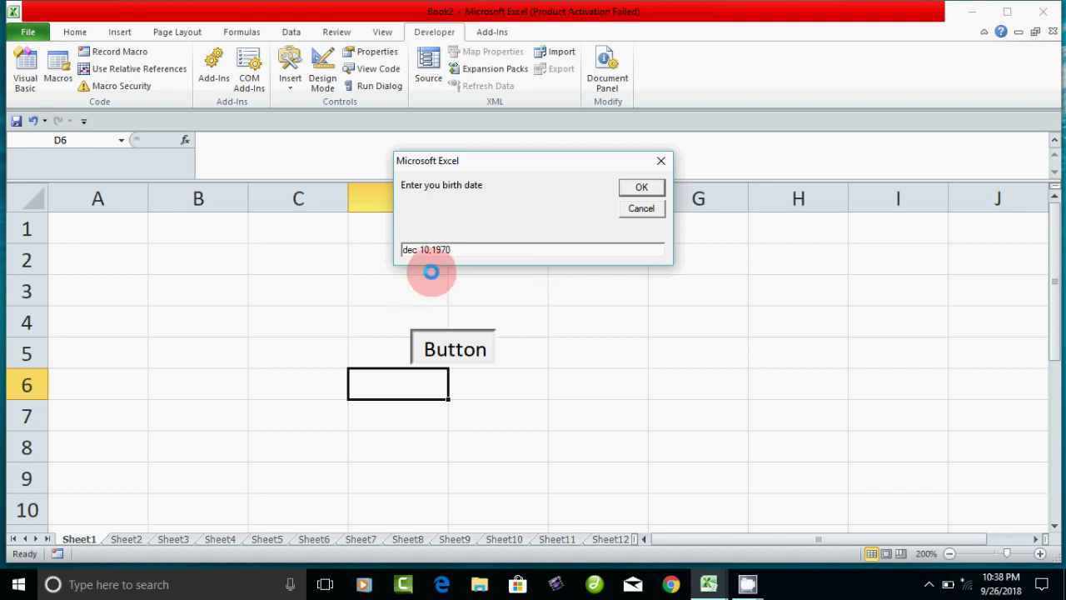
left_click(642, 190)
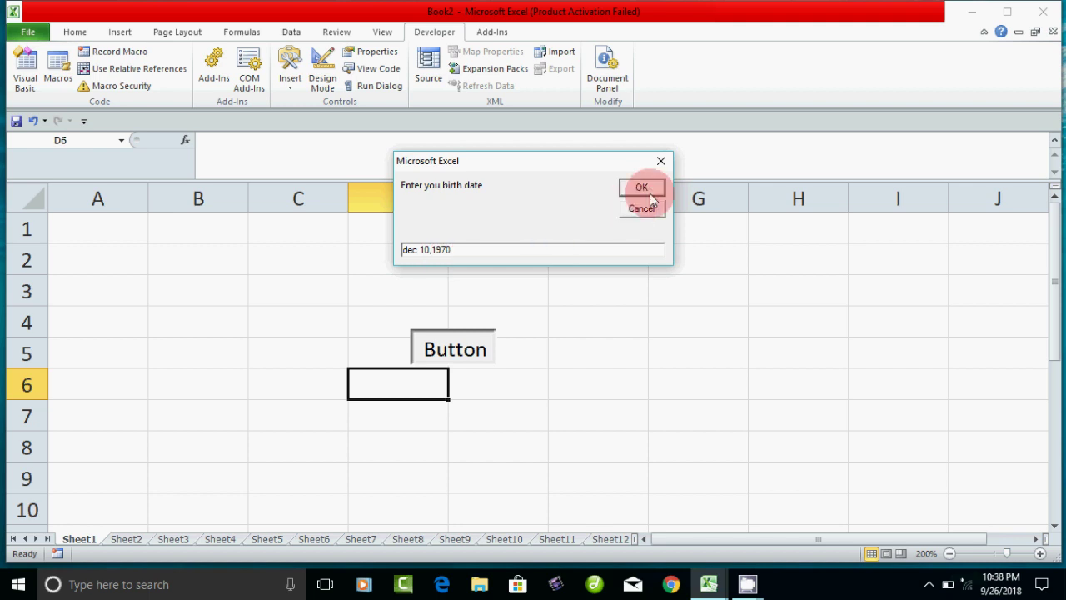
left_click(653, 188)
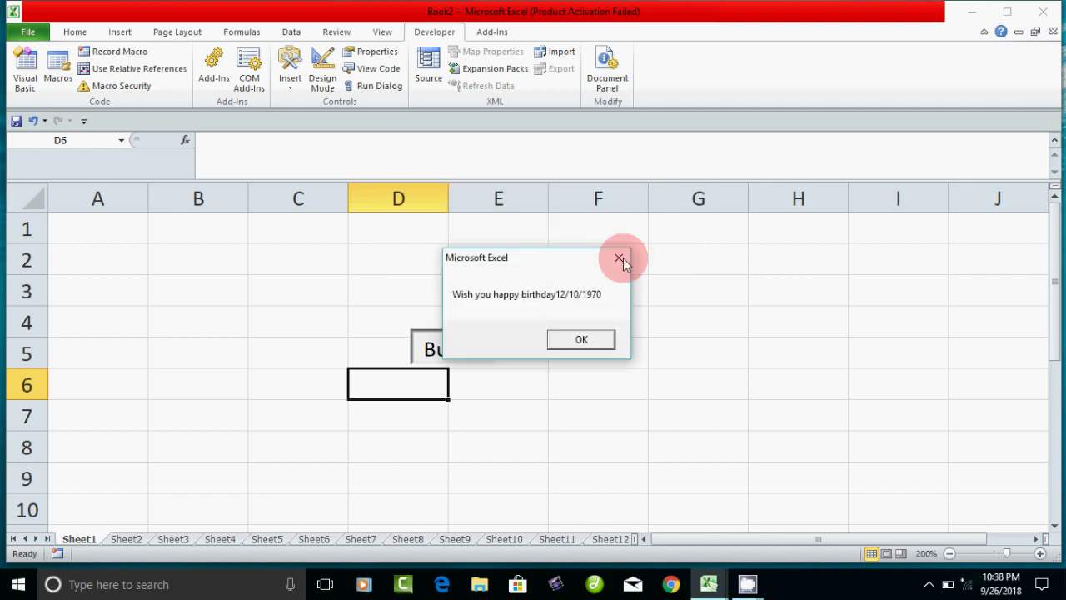